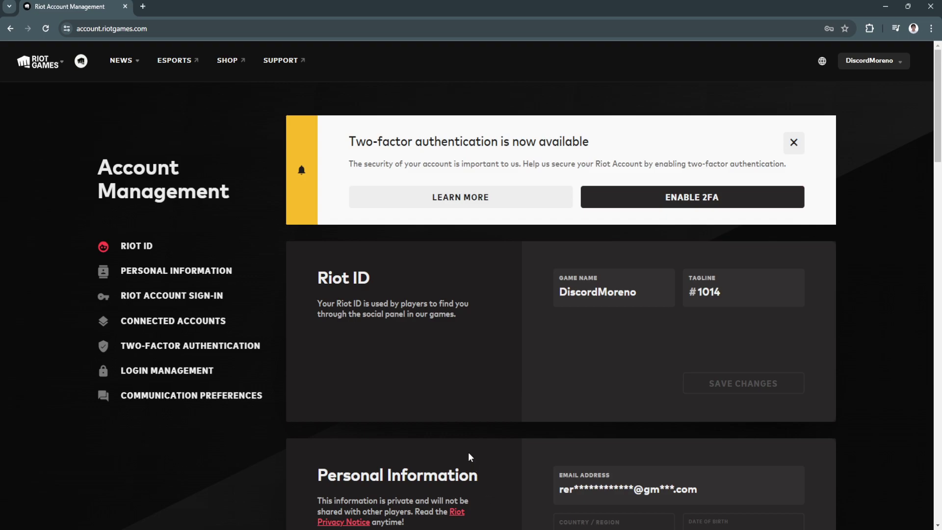
pyautogui.scroll(-3, 469, 456)
pyautogui.scroll(-3, 469, 457)
pyautogui.scroll(-3, 468, 456)
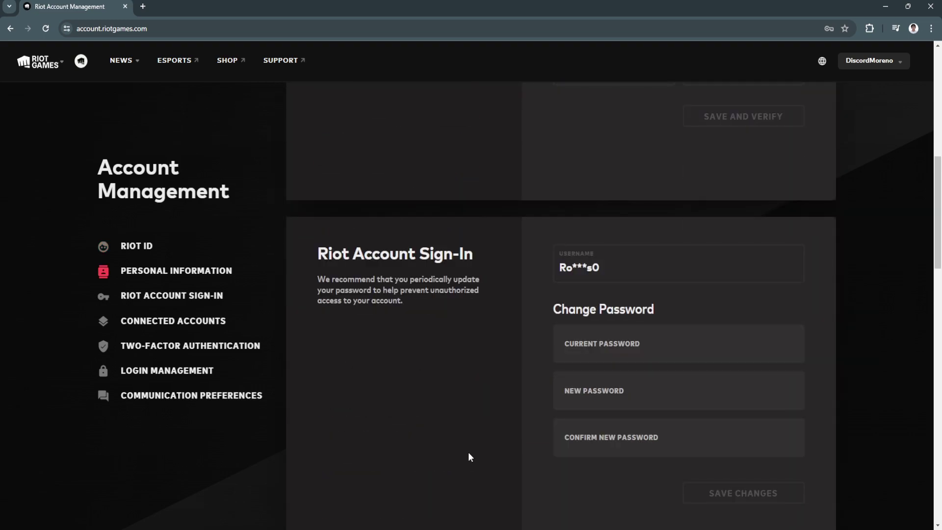
pyautogui.scroll(-3, 469, 457)
pyautogui.scroll(-3, 468, 457)
pyautogui.scroll(-3, 469, 452)
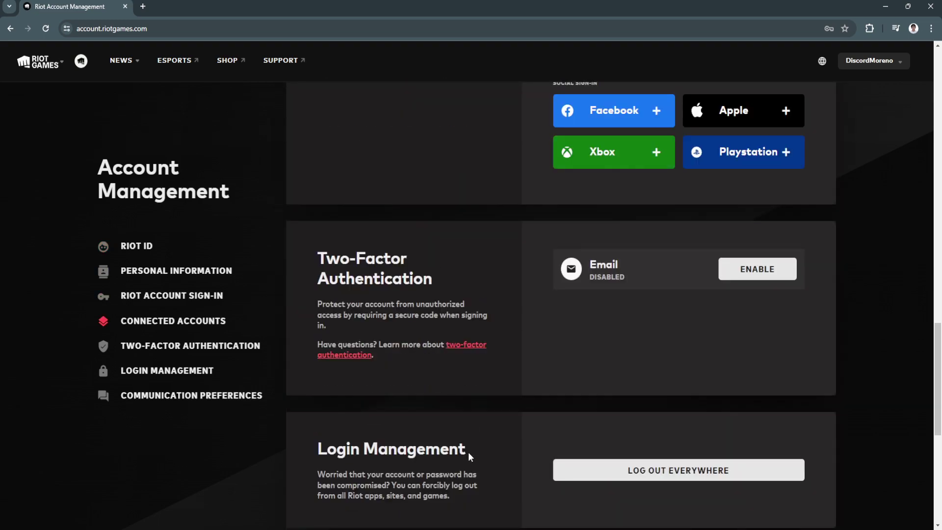
pyautogui.scroll(-3, 469, 453)
pyautogui.scroll(-3, 469, 452)
pyautogui.scroll(-1, 468, 452)
pyautogui.scroll(3, 468, 452)
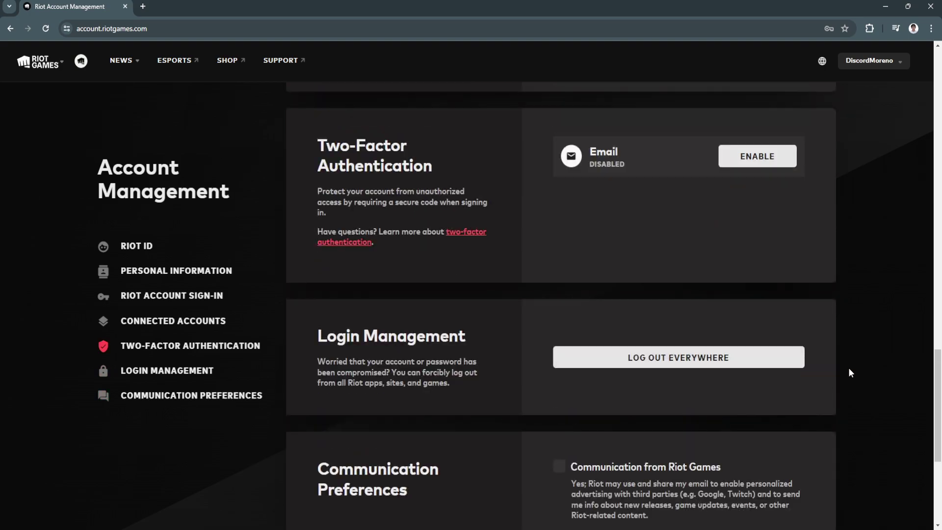
# Step: Scroll down the support homepage and bring up the Submit a Ticket game list
pyautogui.moveTo(939, 384); pyautogui.dragTo(939, 66)
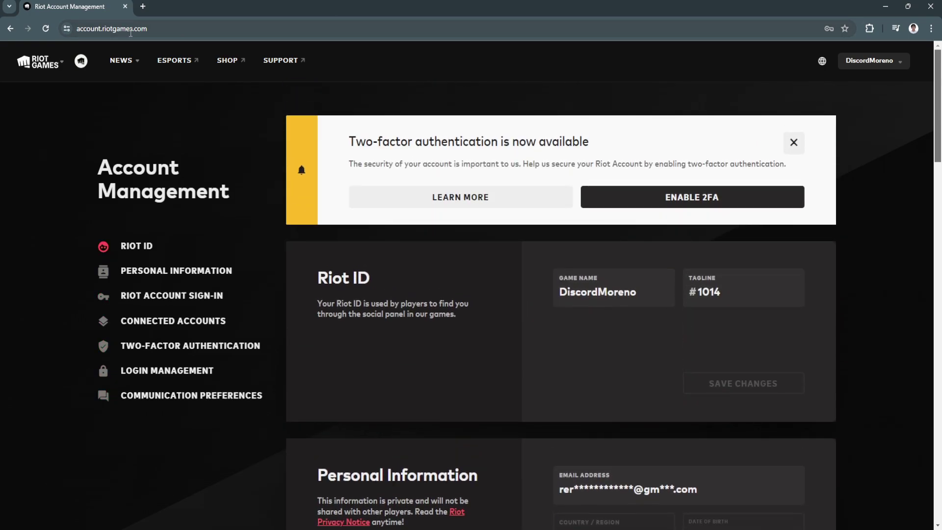
pyautogui.click(153, 271)
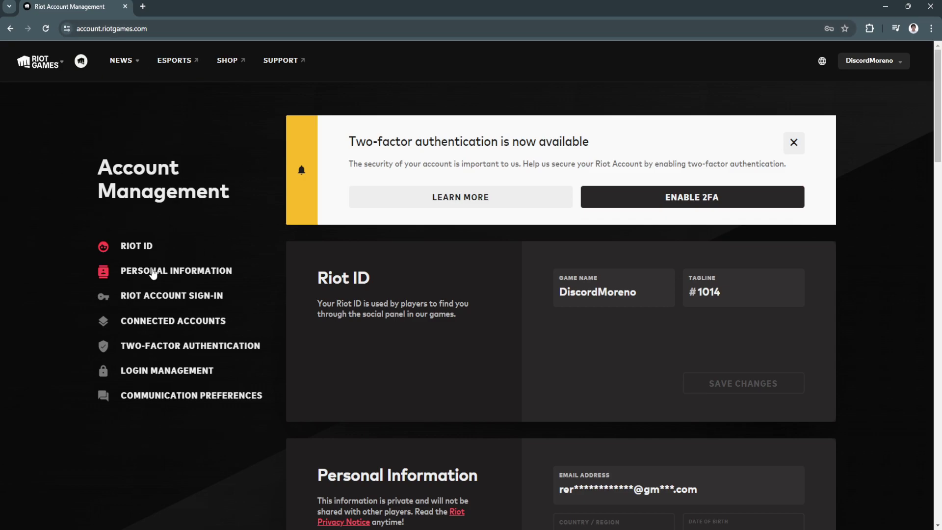
pyautogui.scroll(-4, 540, 341)
pyautogui.scroll(-4, 539, 342)
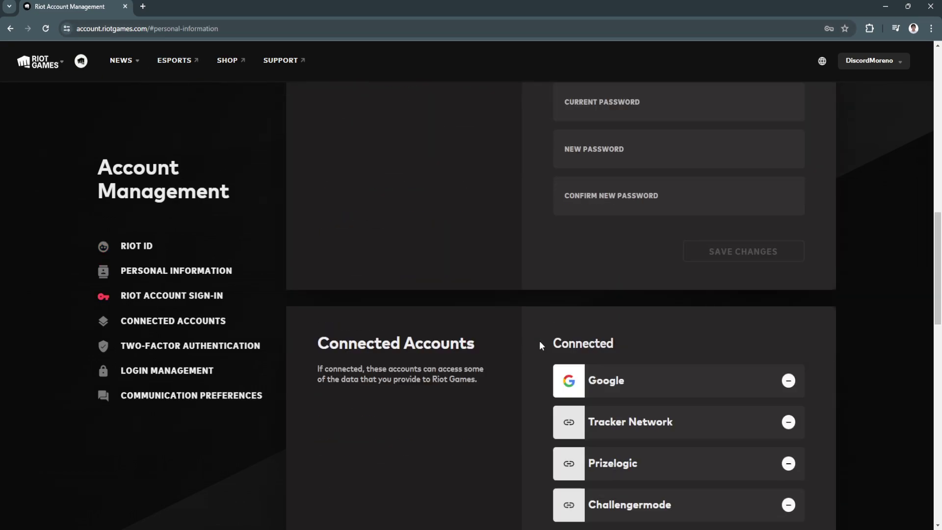
pyautogui.scroll(-2, 540, 342)
pyautogui.scroll(4, 487, 343)
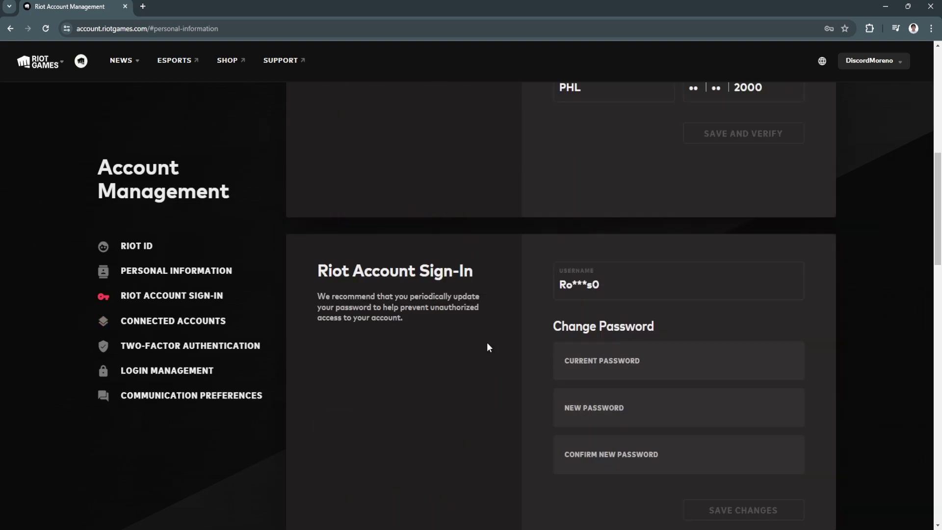
pyautogui.scroll(4, 486, 343)
pyautogui.scroll(4, 487, 342)
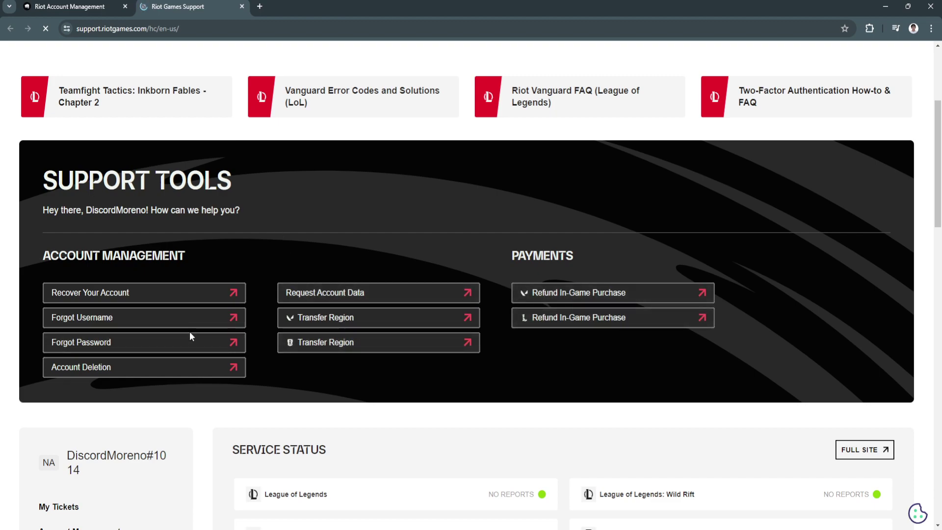
pyautogui.scroll(-3, 189, 332)
pyautogui.scroll(-3, 189, 332)
pyautogui.scroll(-3, 189, 332)
pyautogui.scroll(-4, 189, 335)
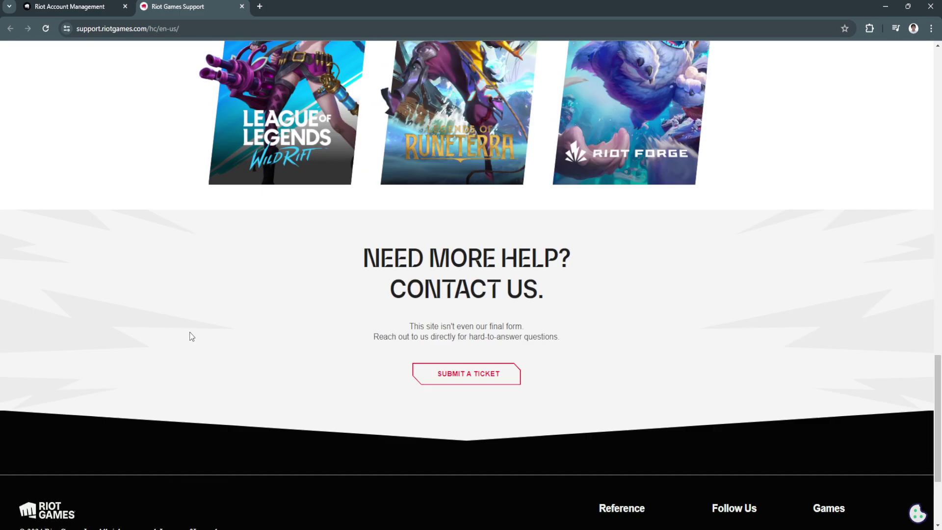
pyautogui.click(464, 376)
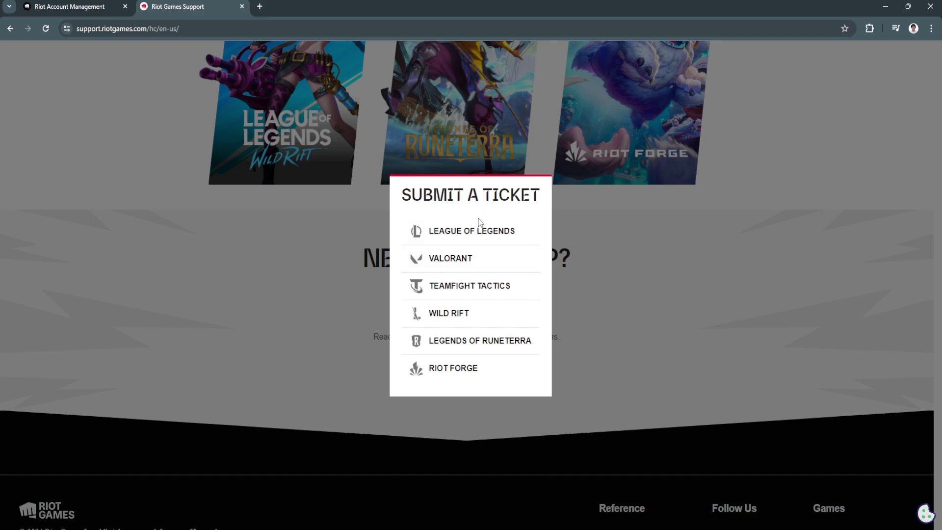
# Step: Choose VALORANT with request type 'Account Management, Data Requests, or Deletion'
pyautogui.click(450, 262)
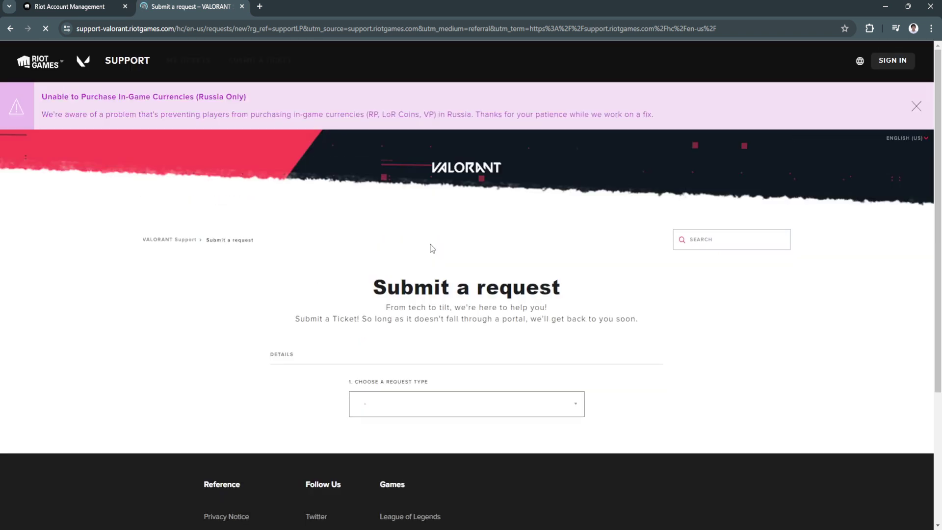
pyautogui.scroll(-2, 431, 249)
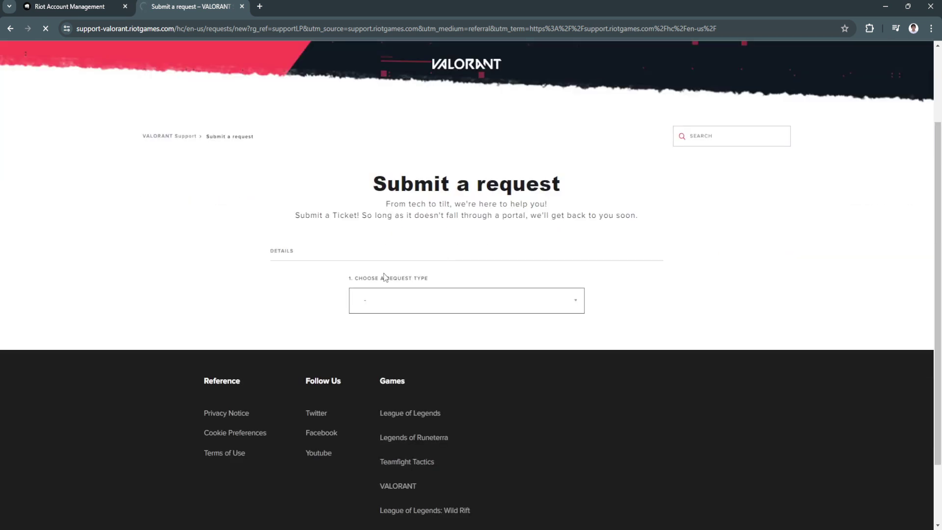
pyautogui.click(401, 303)
pyautogui.scroll(-2, 427, 325)
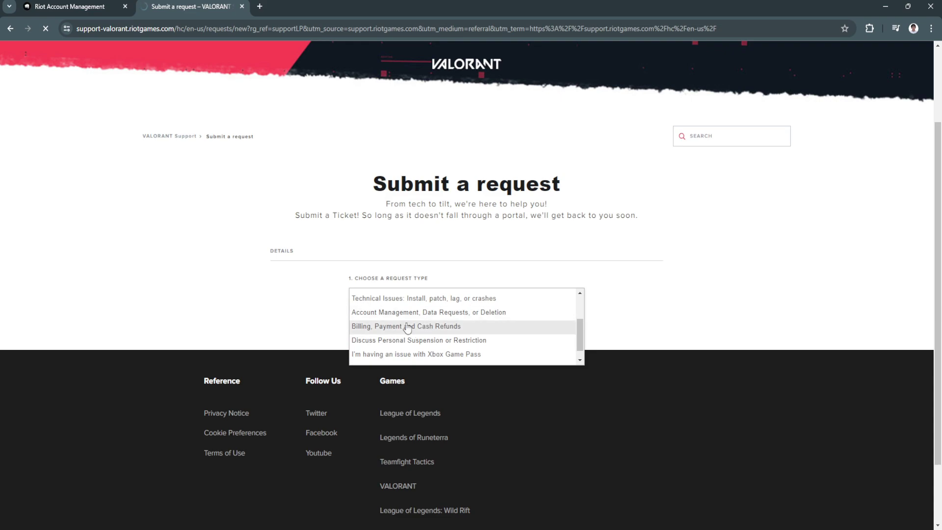
pyautogui.click(427, 312)
pyautogui.scroll(-1, 404, 315)
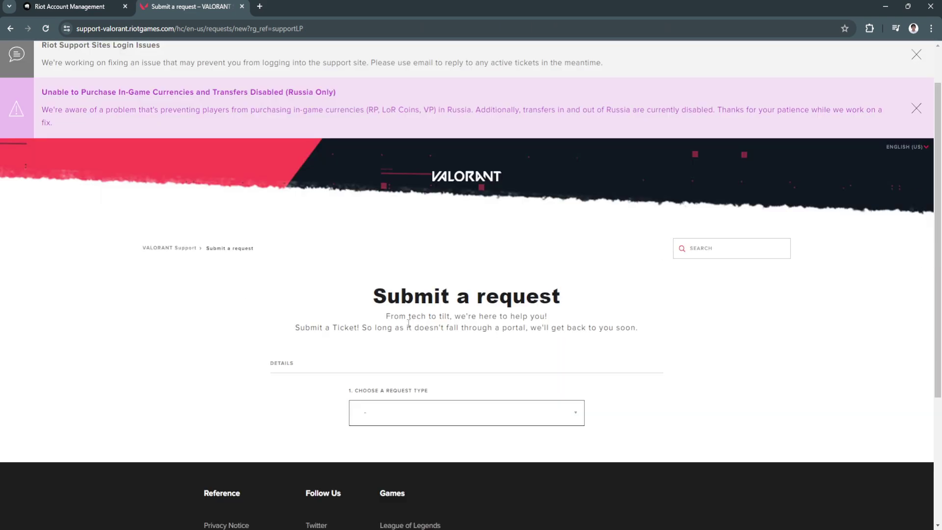
pyautogui.scroll(-1, 406, 353)
pyautogui.click(411, 398)
pyautogui.scroll(-2, 413, 379)
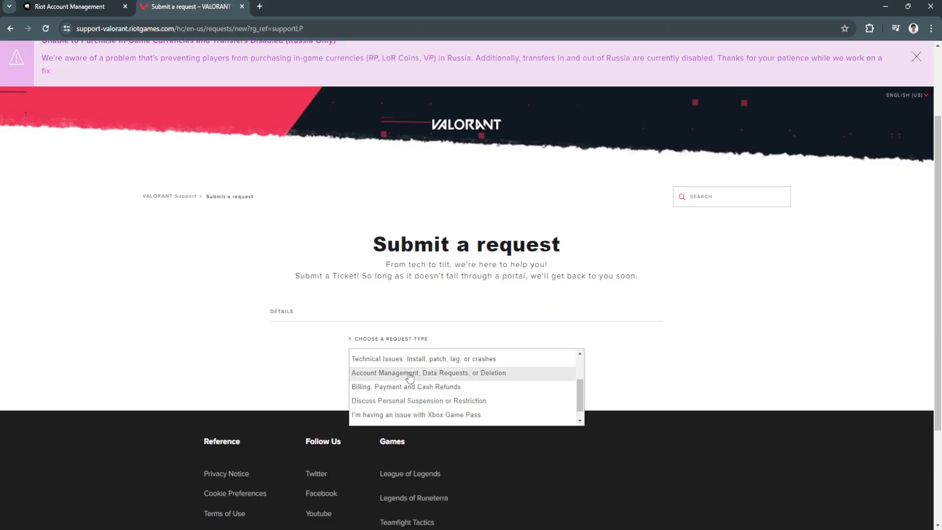
pyautogui.click(413, 373)
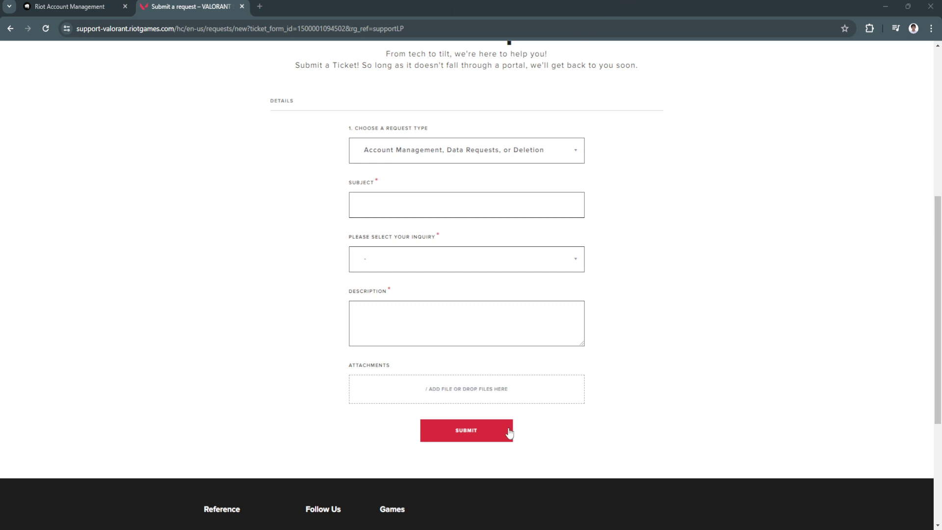
# Step: Enter subject 'Change Regions', inquiry Account Management, and the Region of Residence change inquiry
pyautogui.click(386, 213)
pyautogui.write('hange Regions')
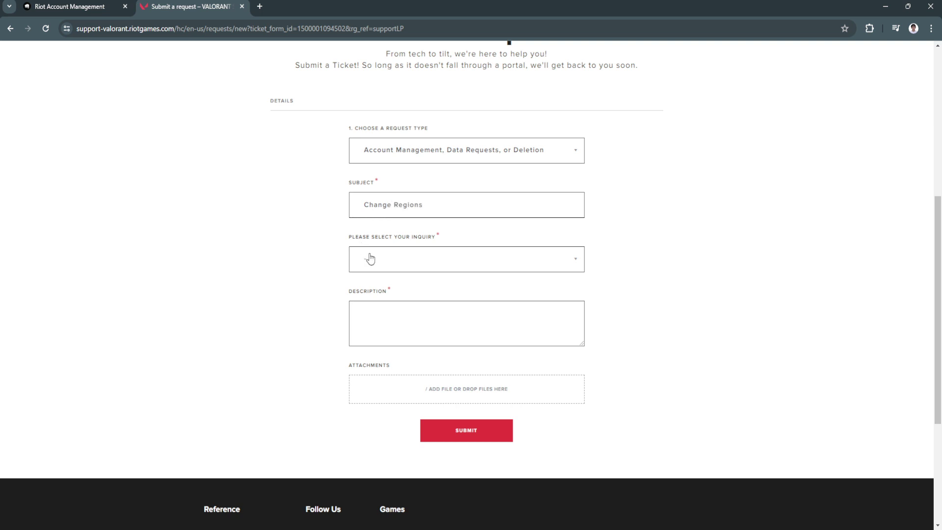
pyautogui.click(370, 259)
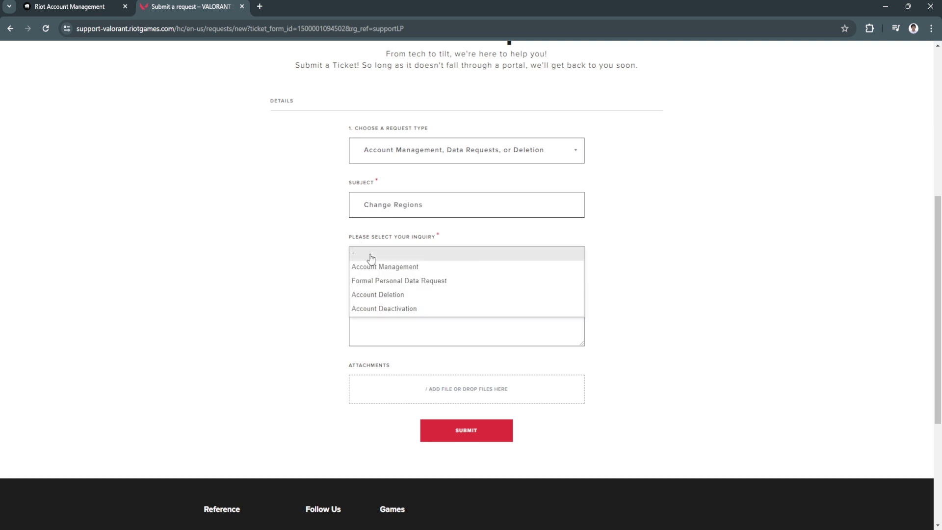
pyautogui.click(395, 267)
pyautogui.click(409, 313)
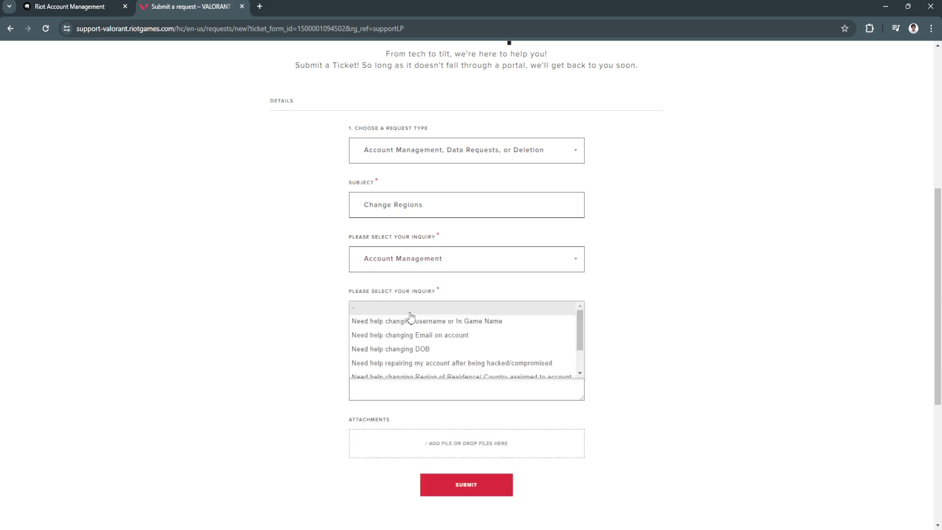
pyautogui.scroll(-2, 428, 339)
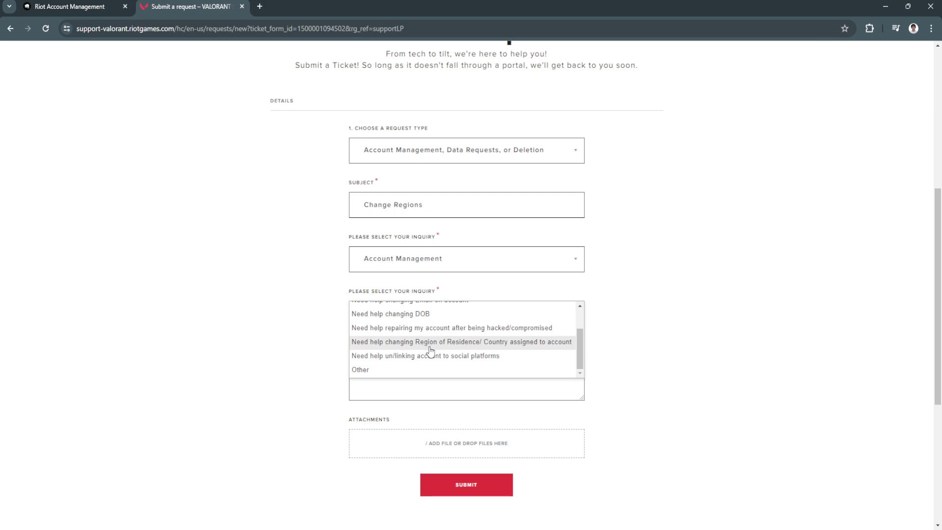
pyautogui.click(432, 343)
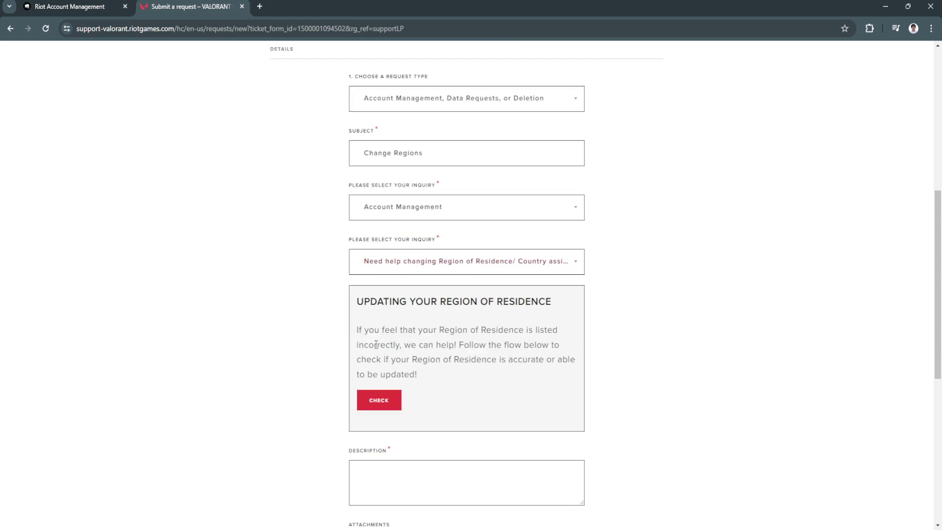
pyautogui.moveTo(357, 330)
pyautogui.mouseDown()
pyautogui.moveTo(462, 344)
pyautogui.moveTo(411, 345)
pyautogui.mouseUp()
pyautogui.click(431, 354)
# Step: Run the region-of-residence CHECK and start the description with 'I want to'
pyautogui.click(377, 401)
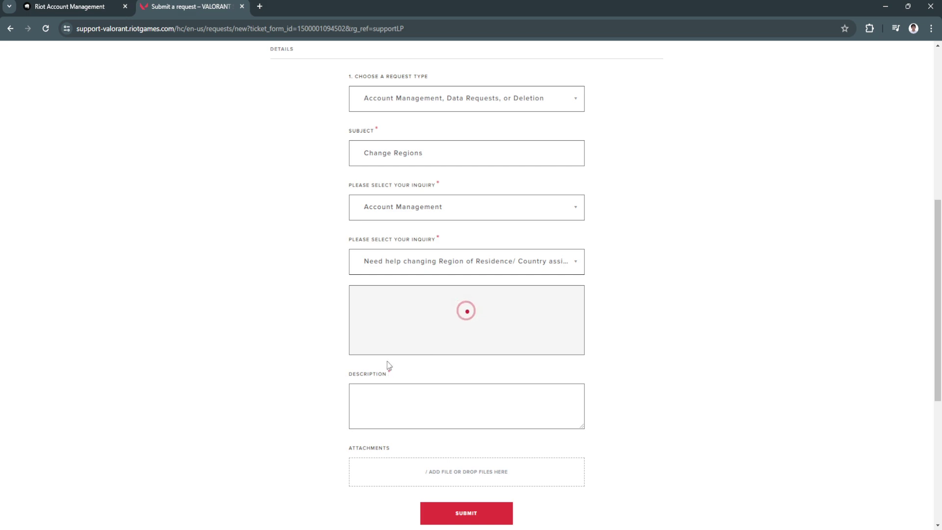
pyautogui.scroll(-1, 459, 375)
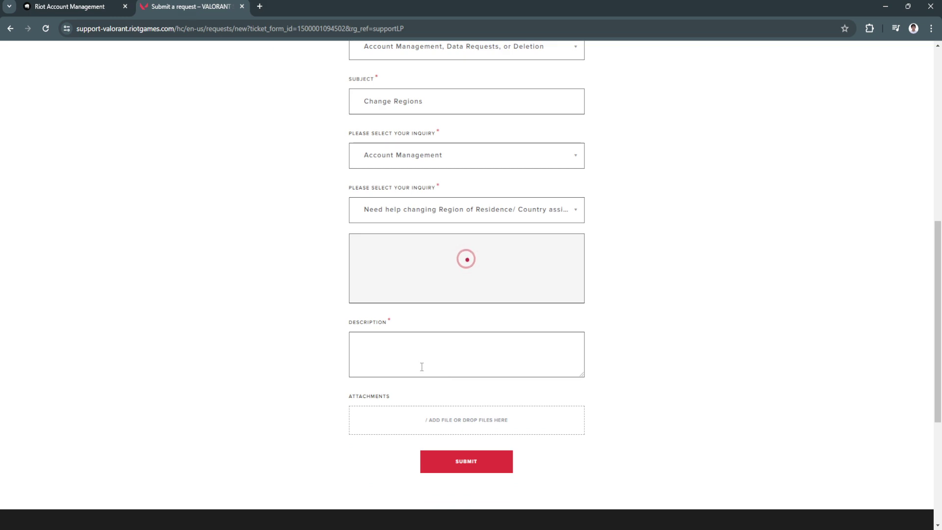
pyautogui.click(395, 349)
pyautogui.write('I want to change m')
pyautogui.write('y account re')
pyautogui.write('gion bec')
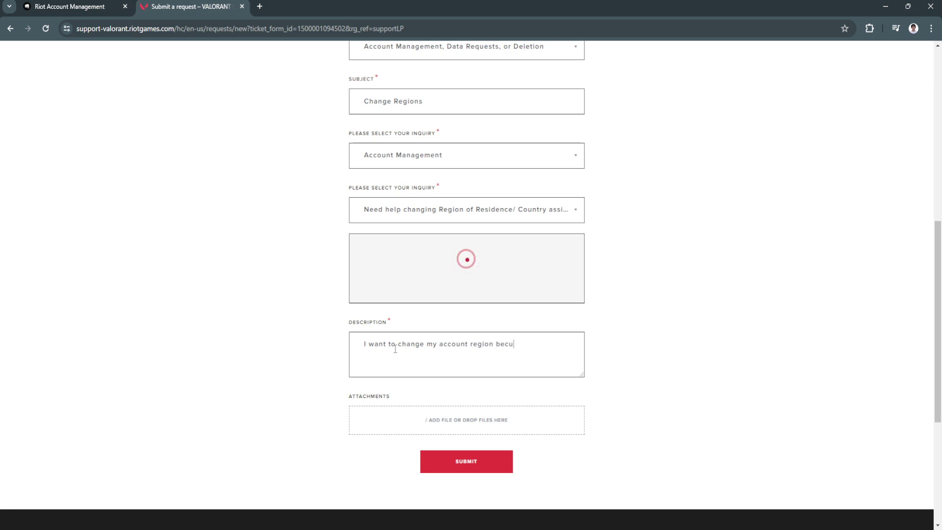
pyautogui.write('ause ')
pyautogui.write('I just moved ')
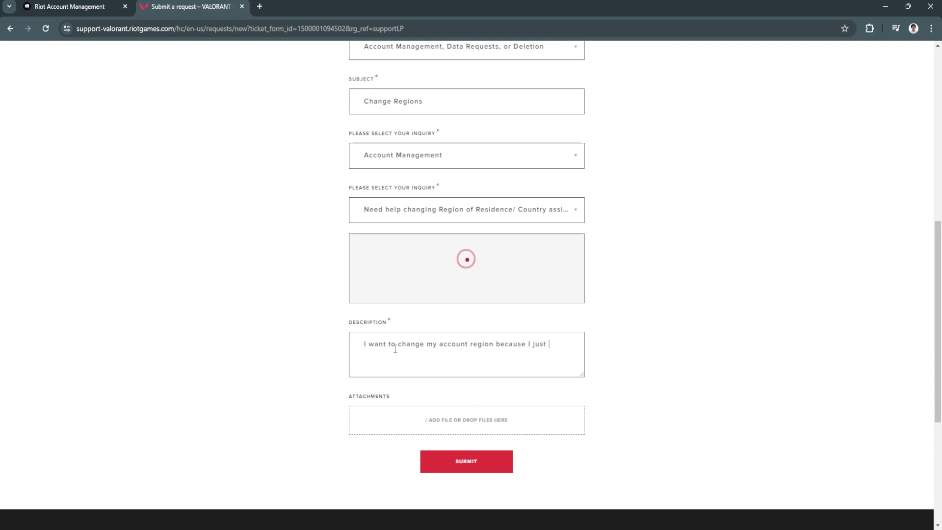
pyautogui.write('to another country.')
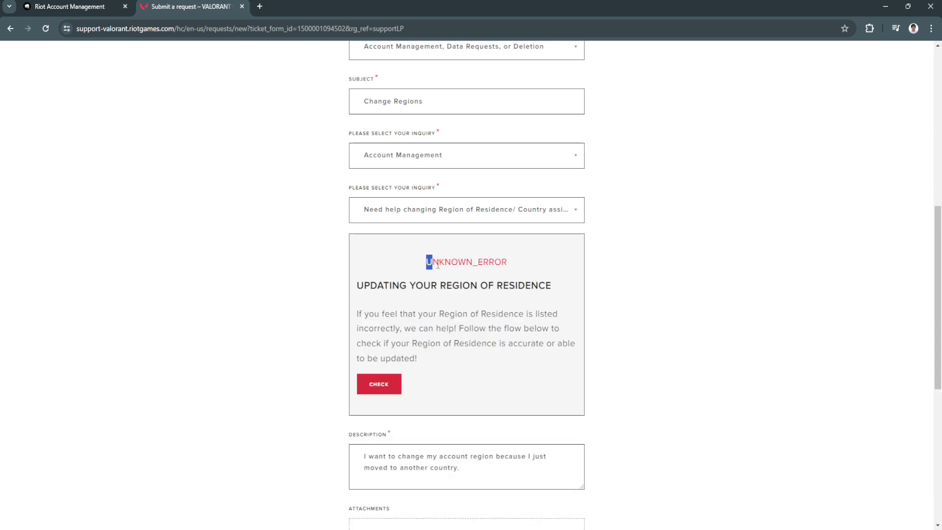
# Step: Review the UNKNOWN_ERROR message and the finished description, then submit the ticket
pyautogui.moveTo(426, 262); pyautogui.dragTo(490, 263)
pyautogui.click(413, 300)
pyautogui.scroll(-1, 425, 314)
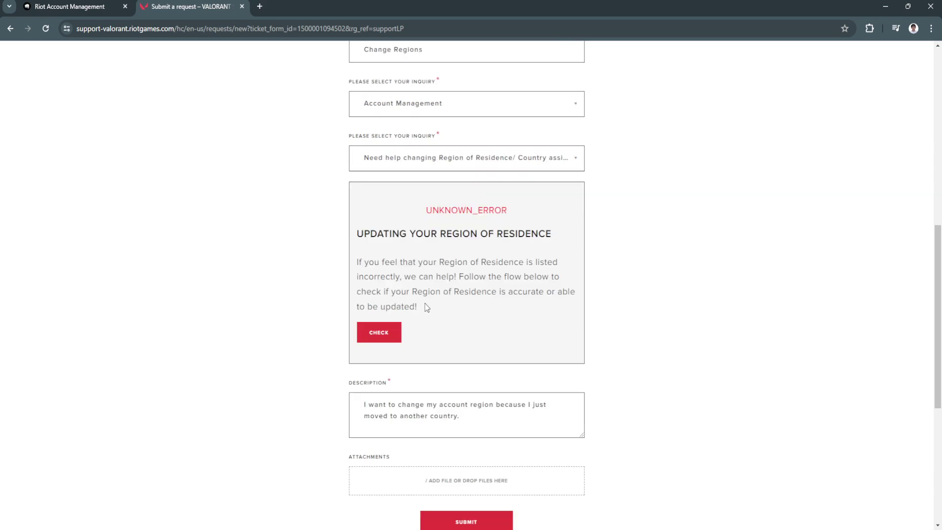
pyautogui.scroll(-1, 425, 307)
pyautogui.scroll(-1, 390, 347)
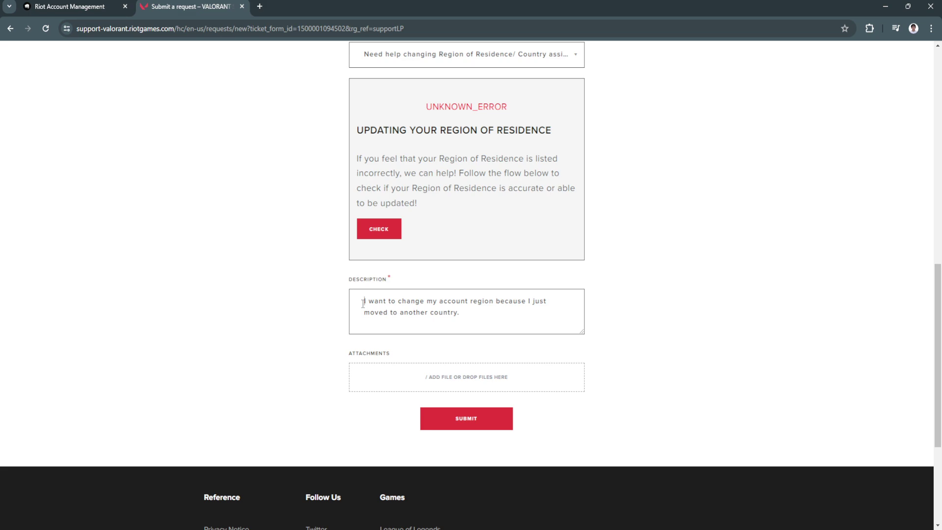
pyautogui.moveTo(363, 301); pyautogui.dragTo(467, 313)
pyautogui.click(467, 313)
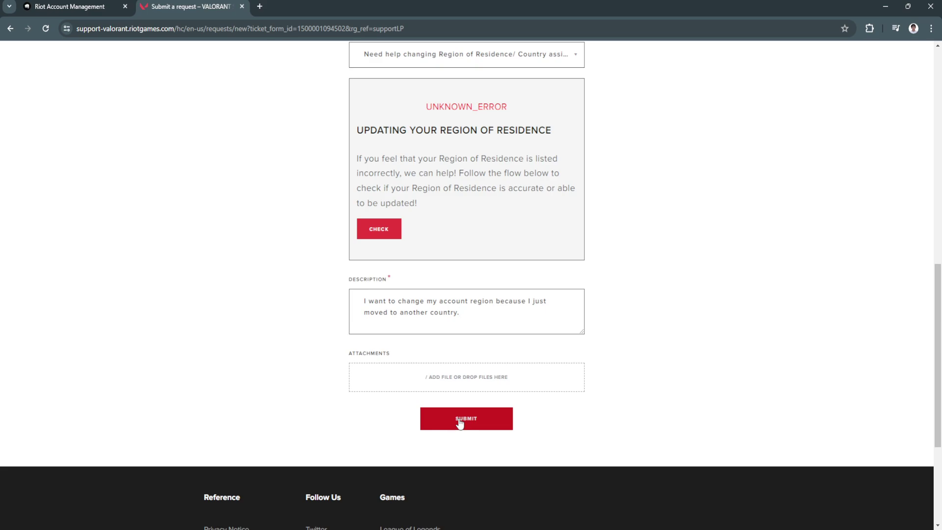
pyautogui.scroll(5, 460, 423)
pyautogui.scroll(5, 460, 423)
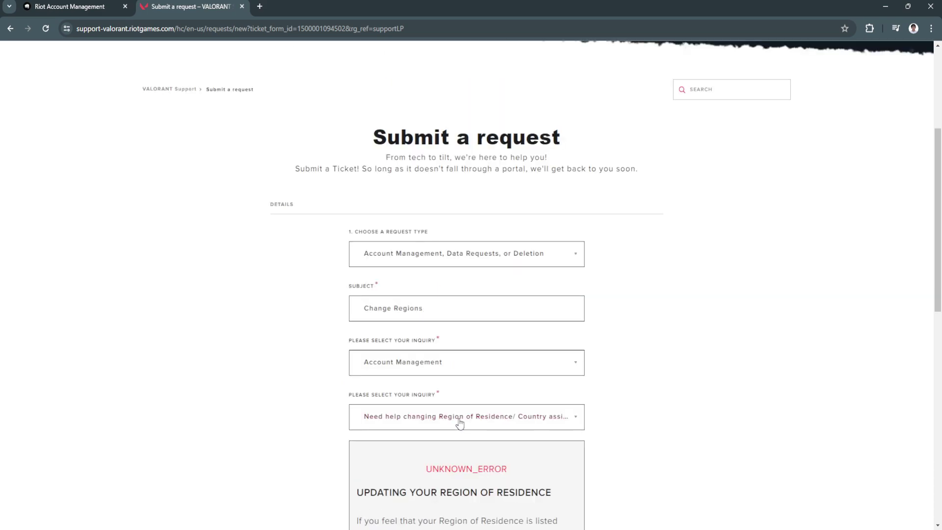
pyautogui.scroll(-5, 460, 423)
pyautogui.scroll(-2, 460, 424)
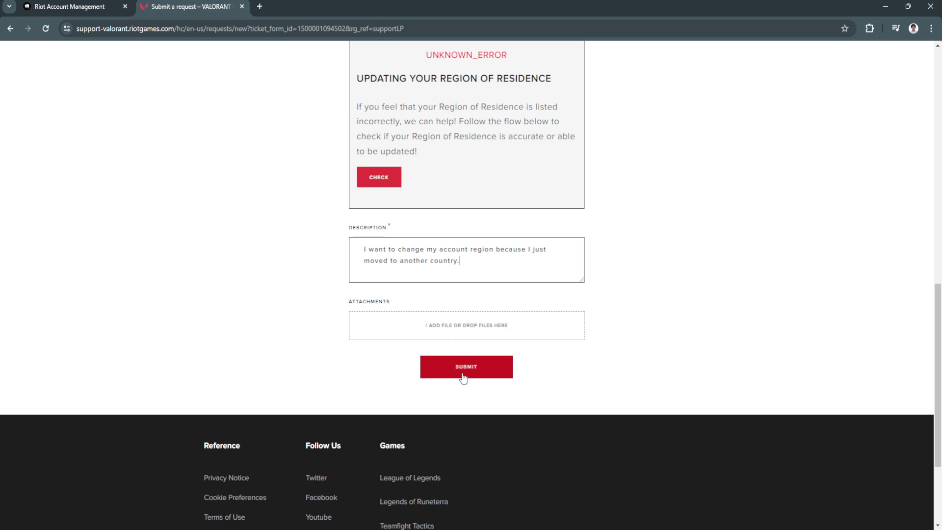
pyautogui.click(463, 376)
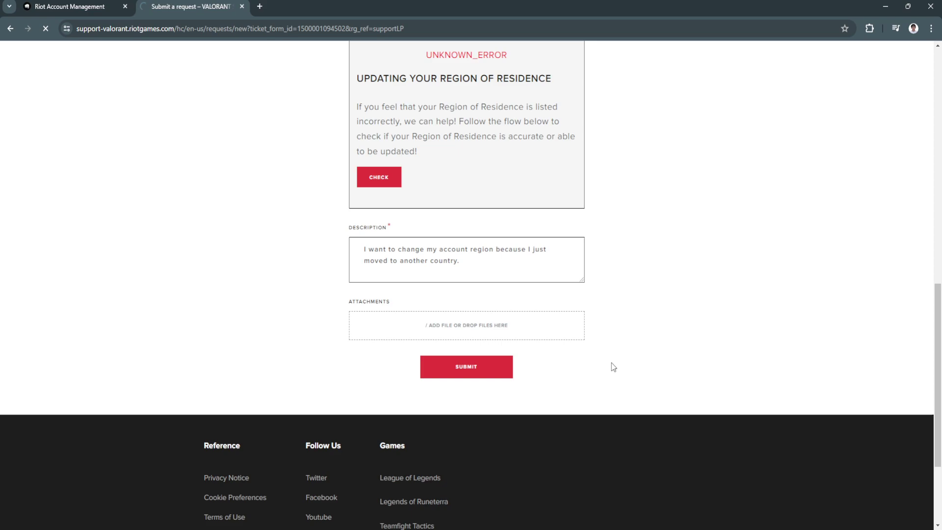